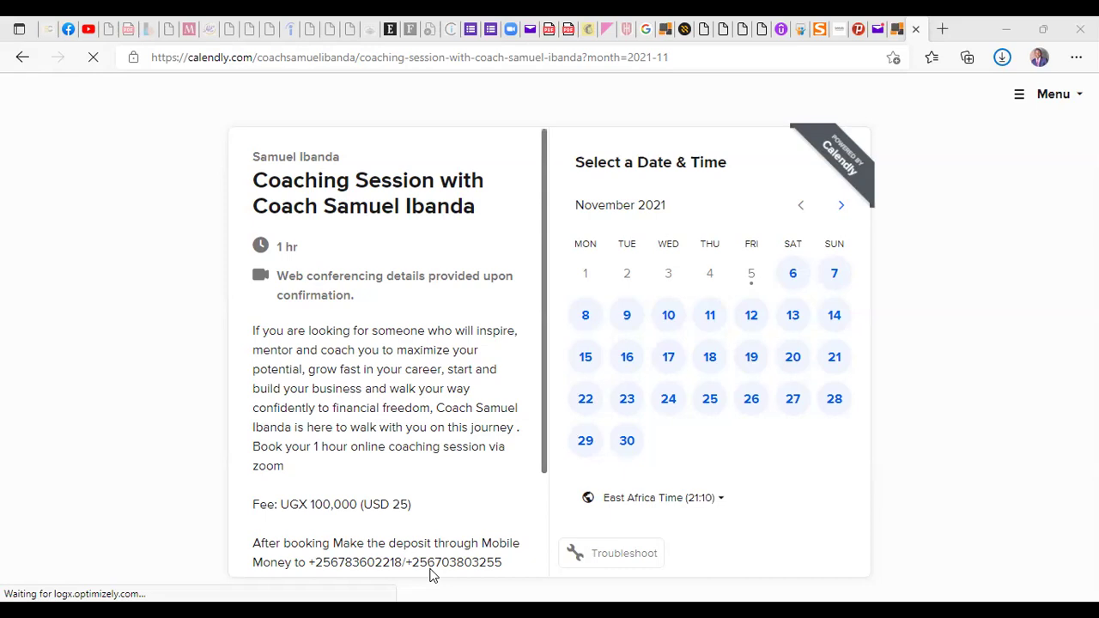
Highlight the booking page's web address and the session fee line in the description
left_click(751, 61)
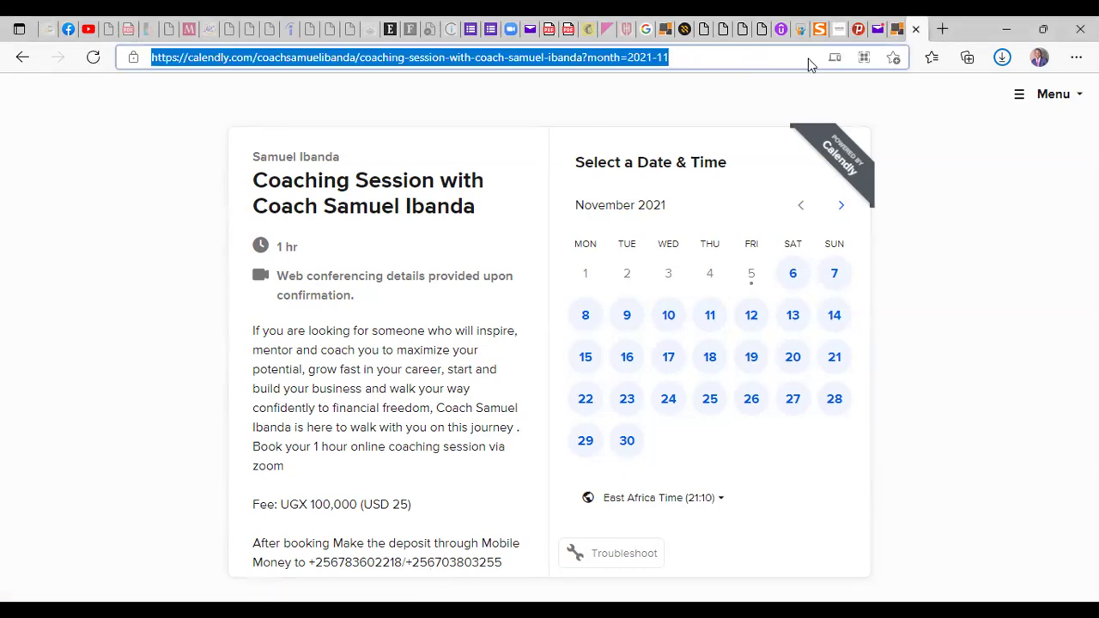
left_click(958, 223)
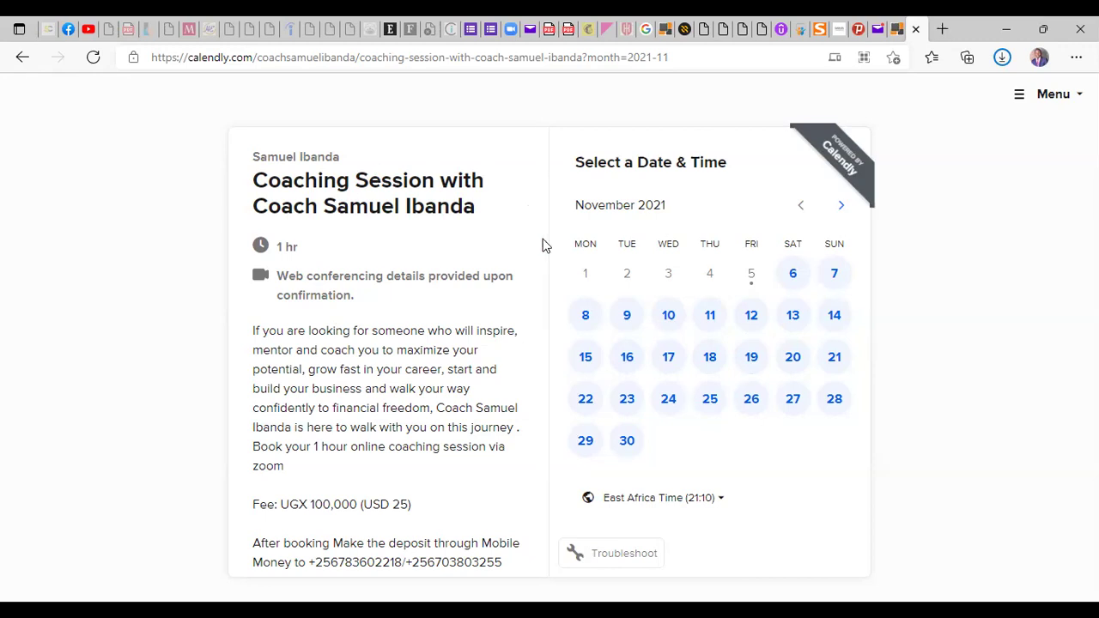
left_click_drag(541, 243, 532, 315)
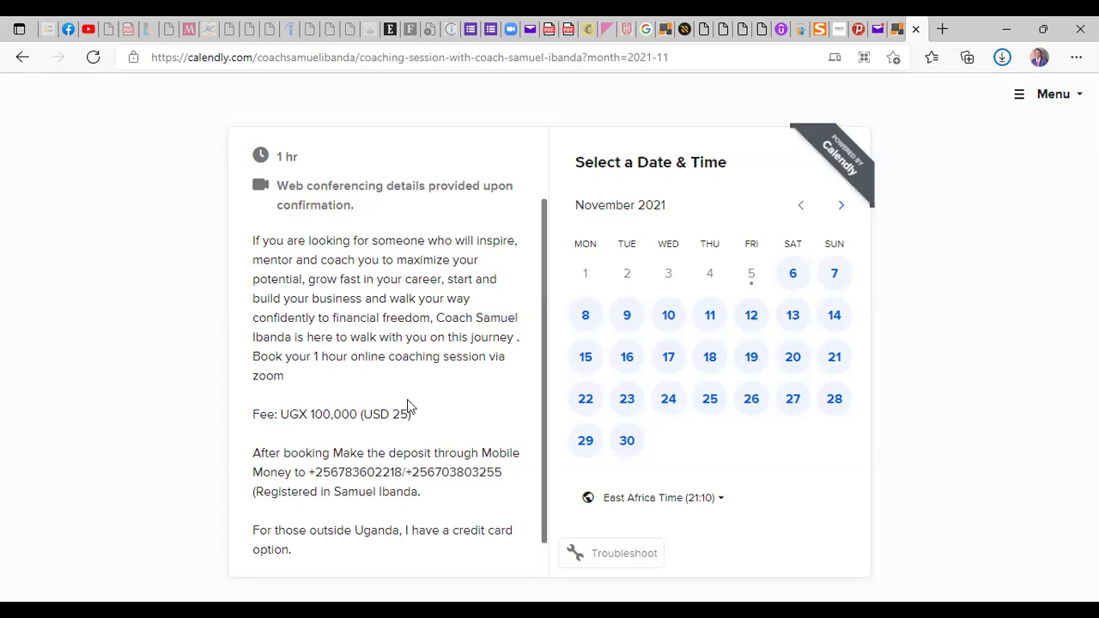
left_click_drag(394, 400, 335, 408)
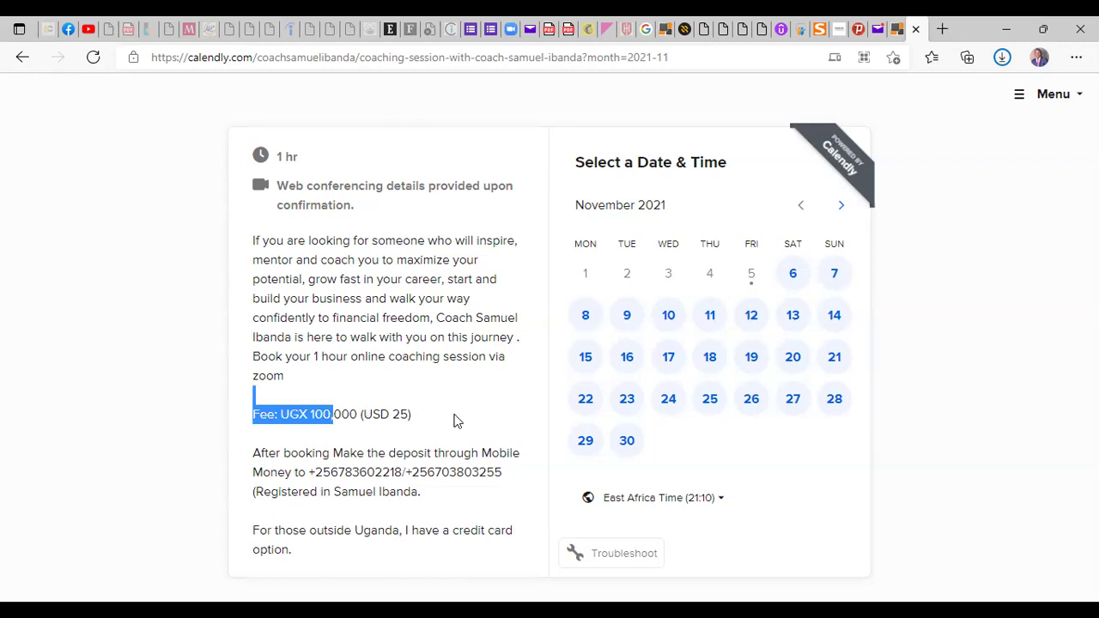
left_click(414, 492)
Highlight the mobile money payment details and 'zoom', then pick Wednesday, November 10
left_click_drag(413, 492, 252, 452)
left_click_drag(542, 358, 541, 391)
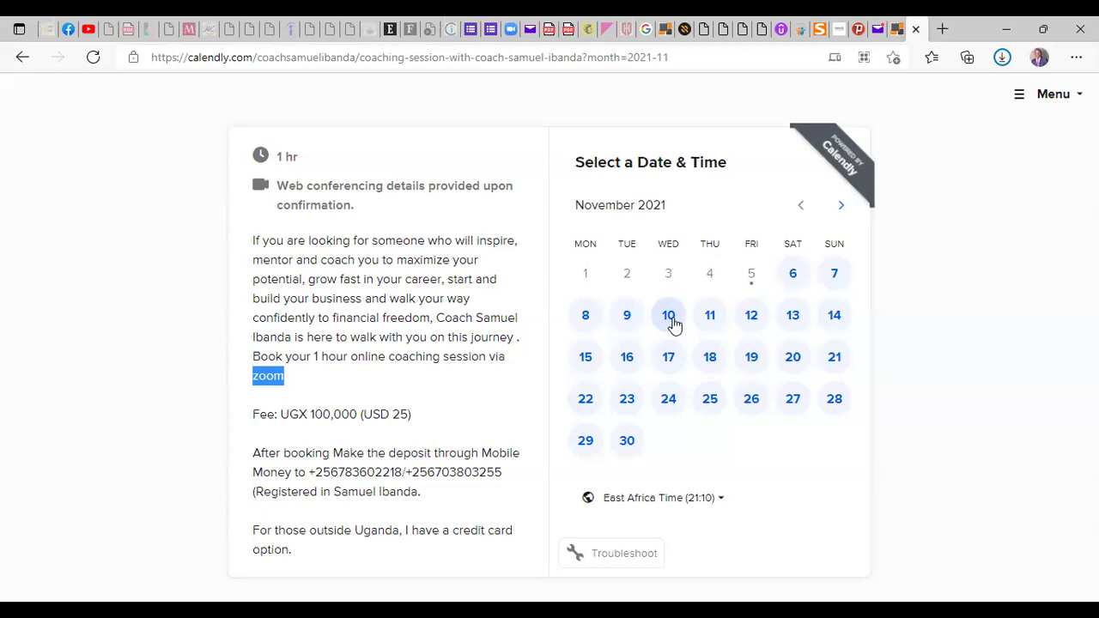
left_click(670, 317)
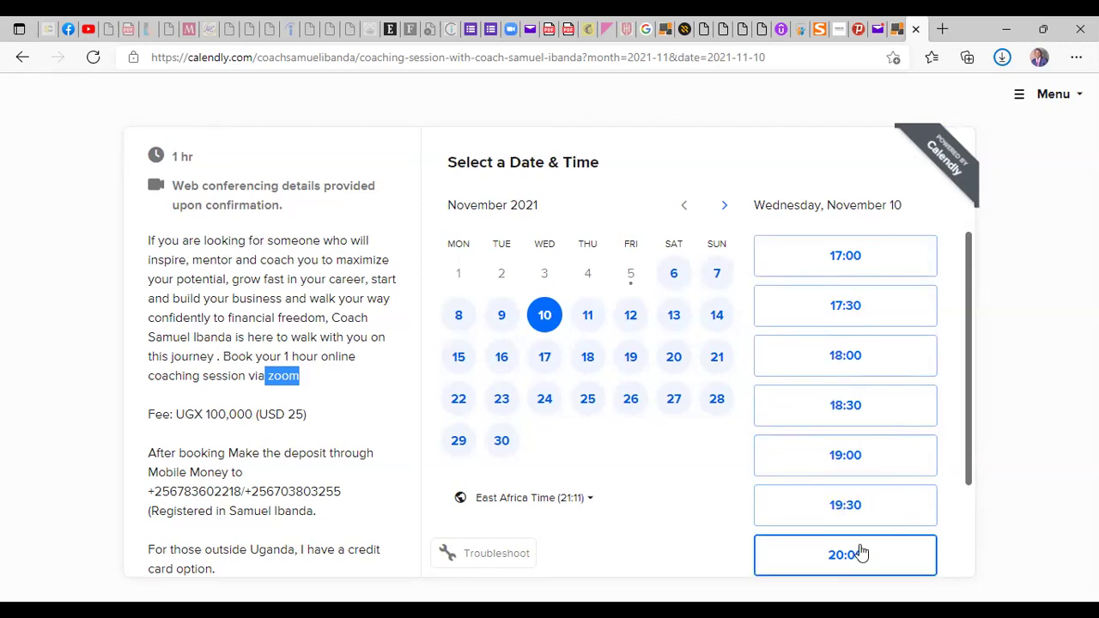
Confirm the 18:00 slot on November 10 and autofill Name and Email from a saved entry
left_click(862, 365)
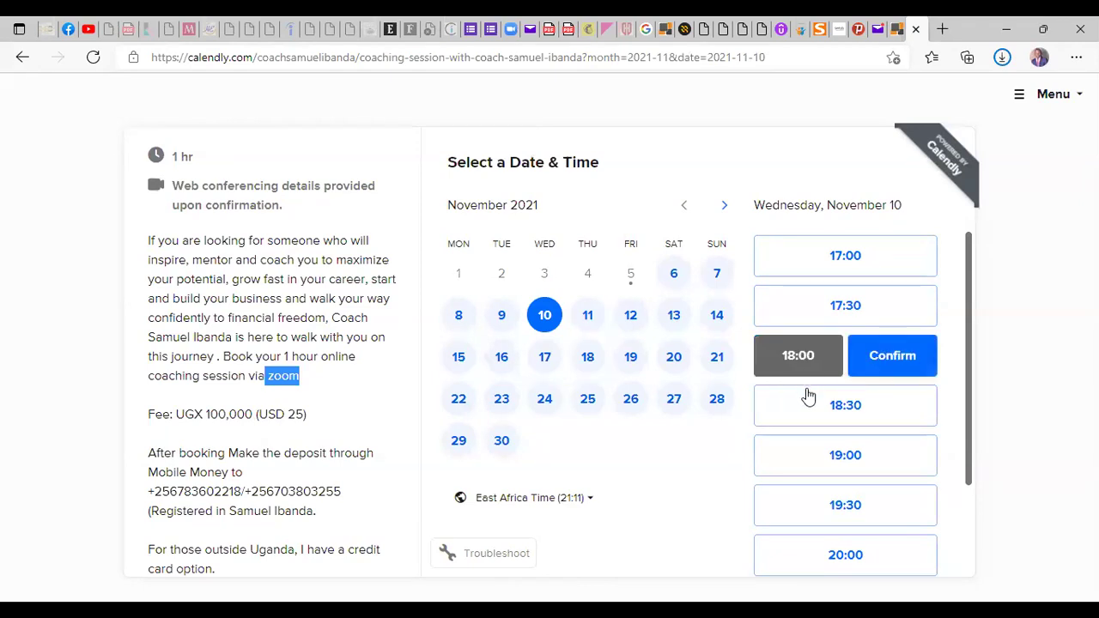
left_click(893, 367)
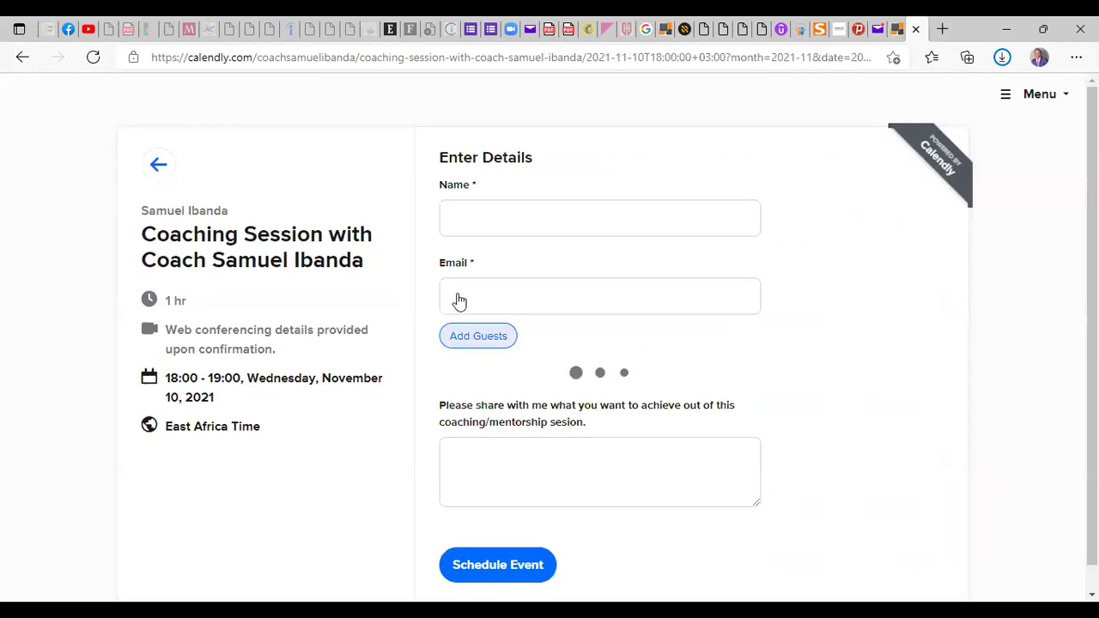
left_click(594, 207)
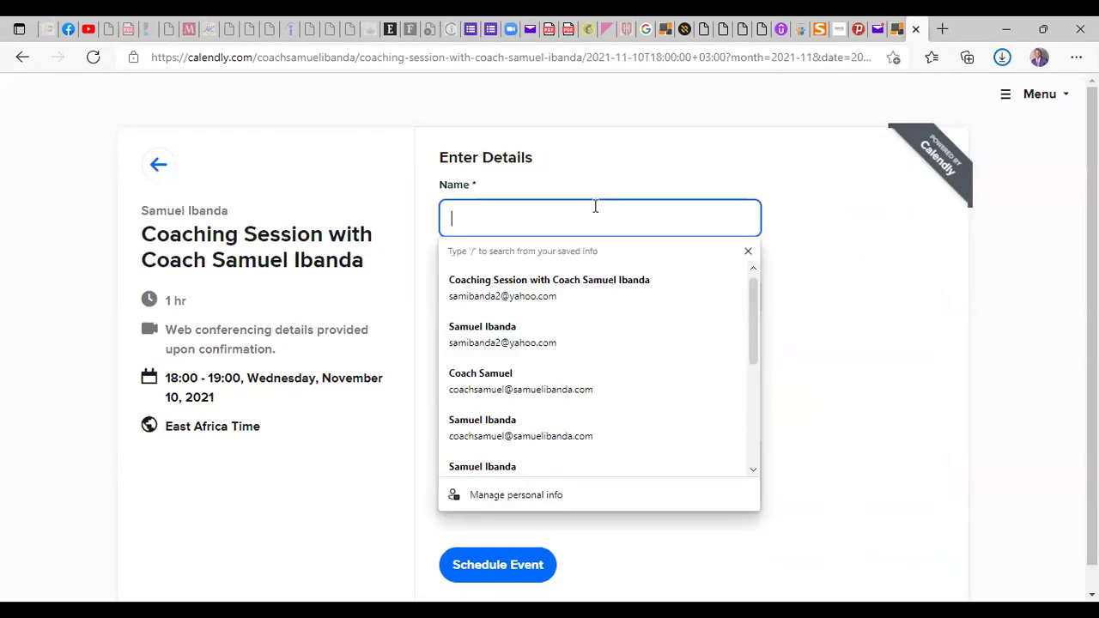
left_click(681, 170)
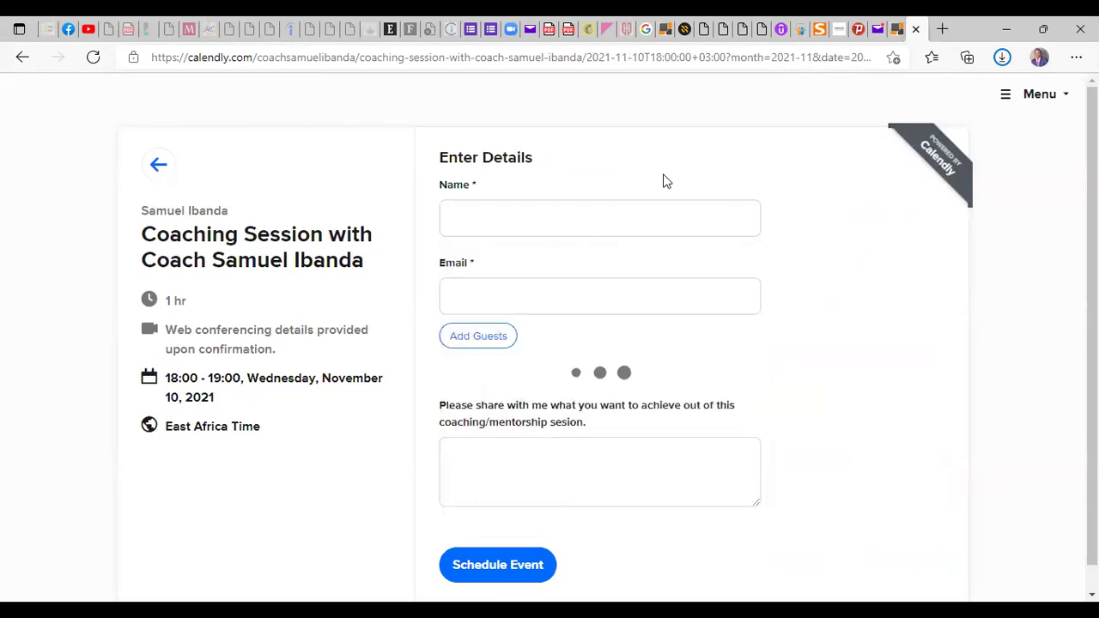
left_click(561, 211)
left_click(623, 190)
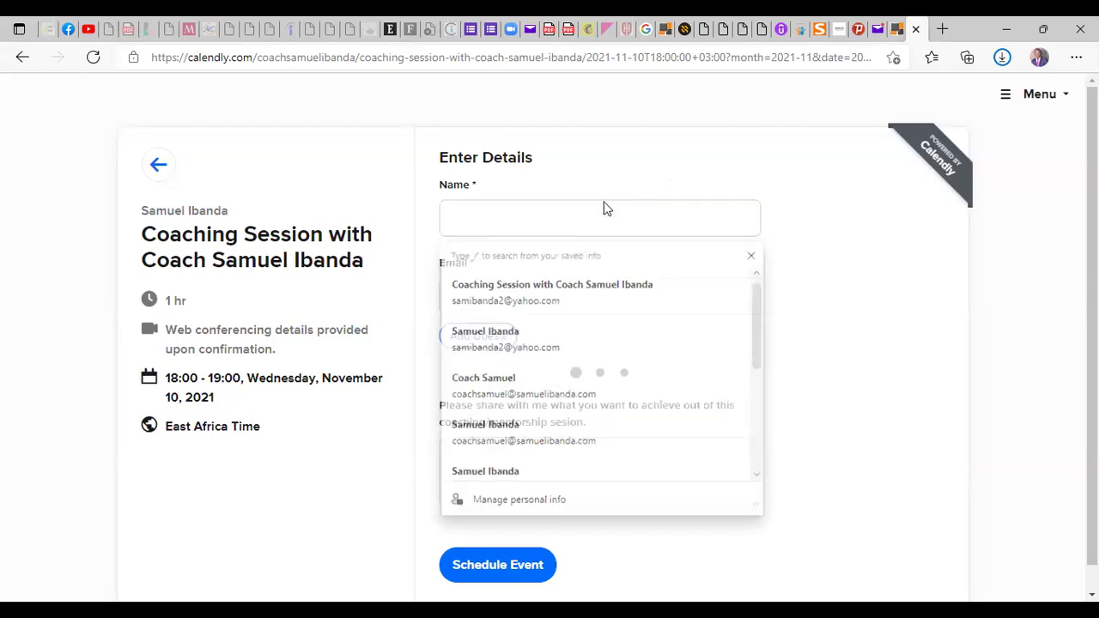
left_click(535, 296)
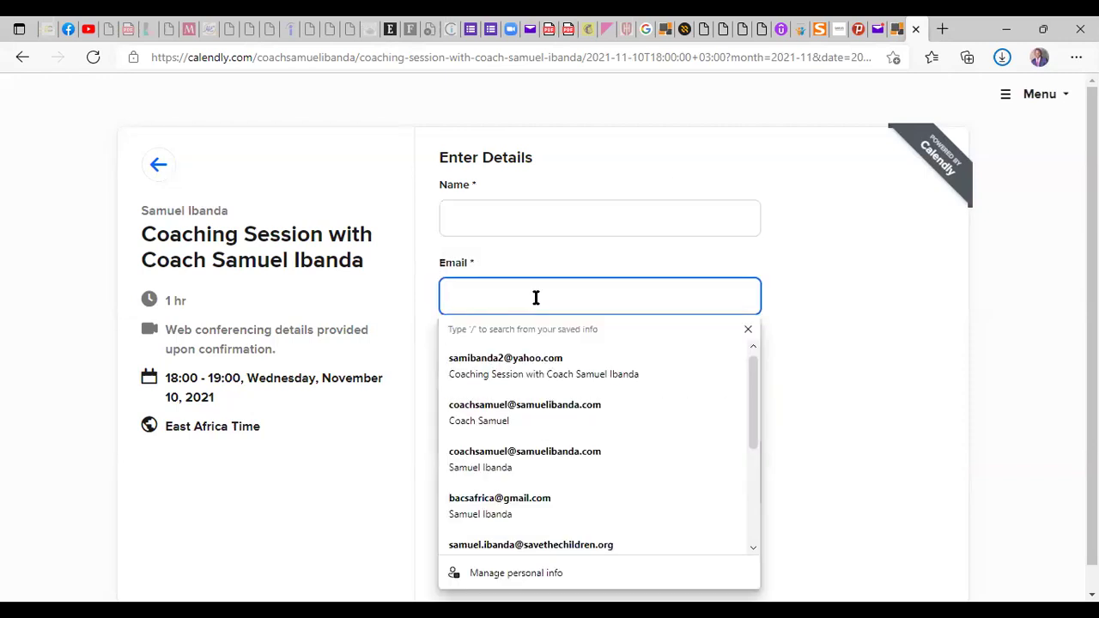
left_click(548, 217)
left_click(507, 339)
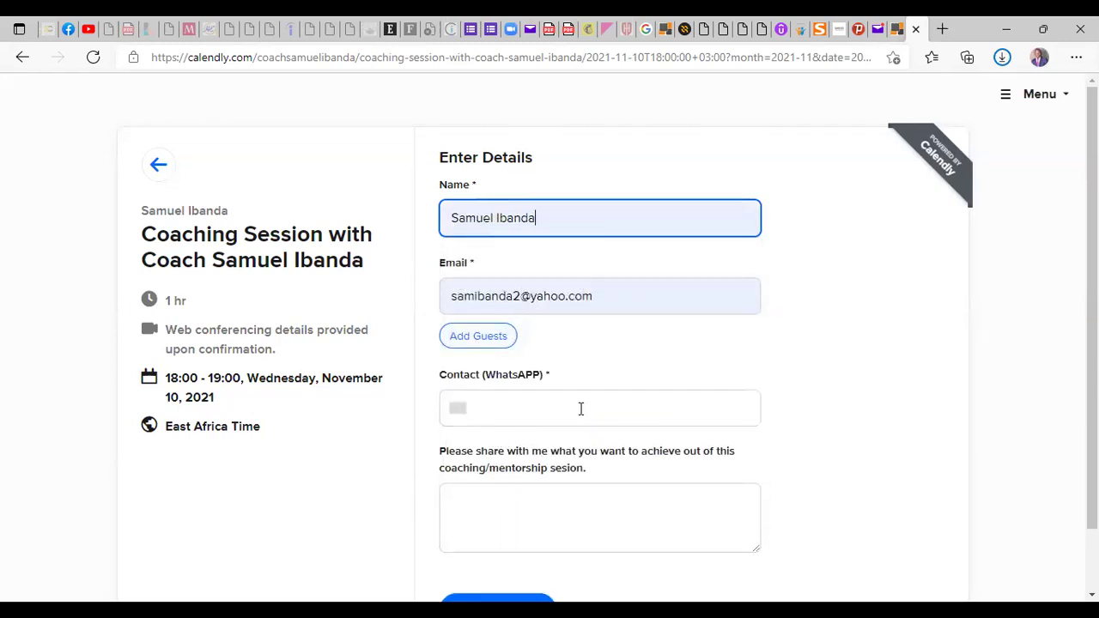
Start the WhatsApp contact number and put placeholder text 'oooso' in the session goals box
scroll(605, 382, "down", 1)
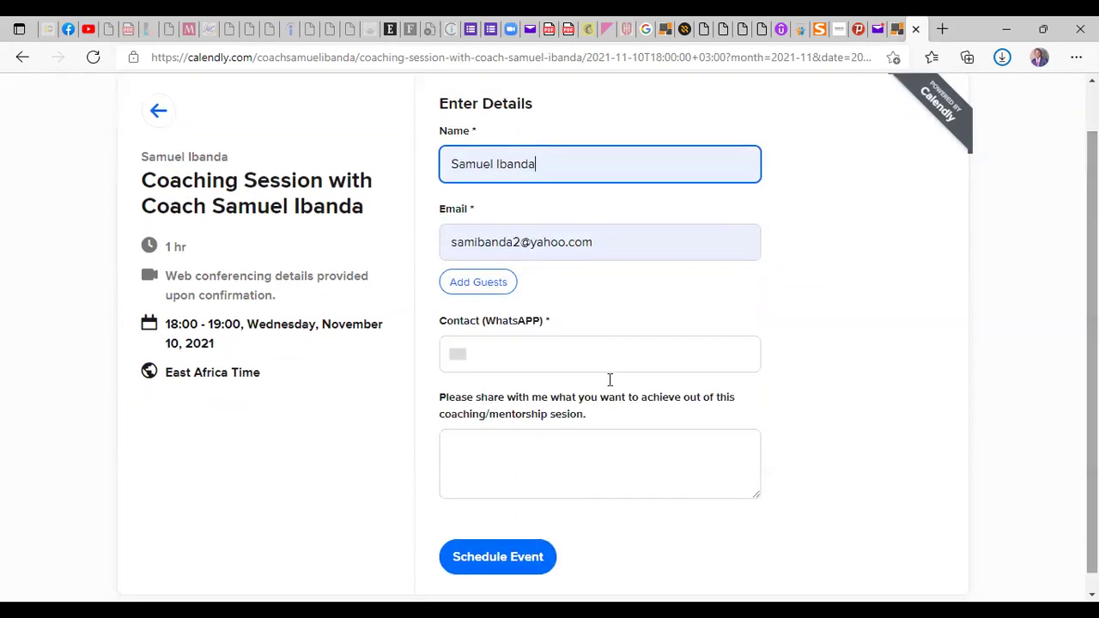
left_click(491, 352)
type("33")
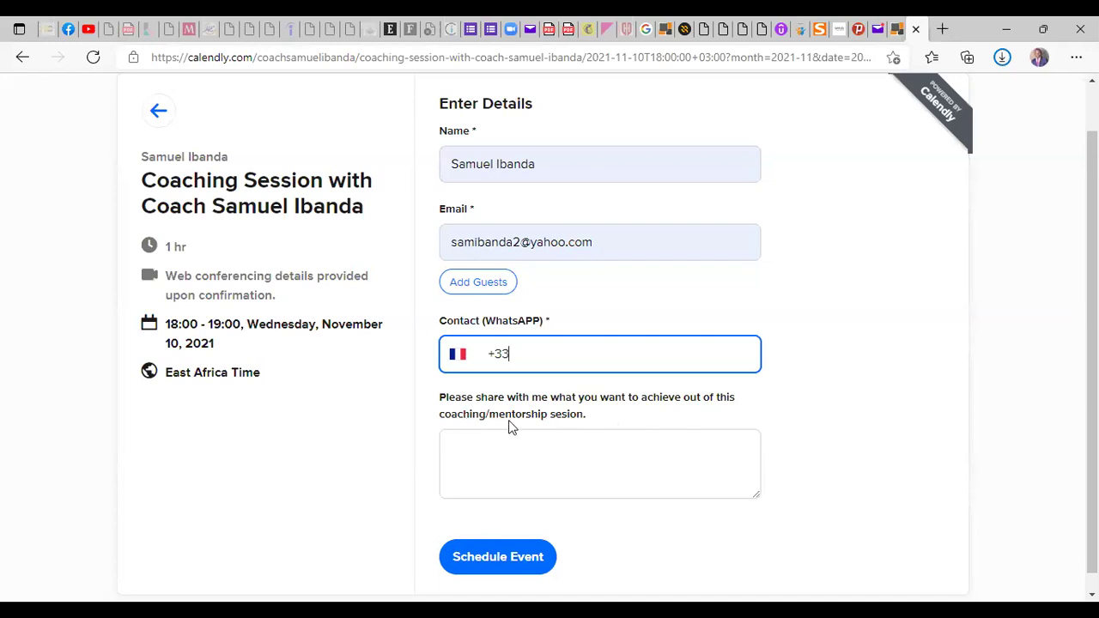
left_click(554, 458)
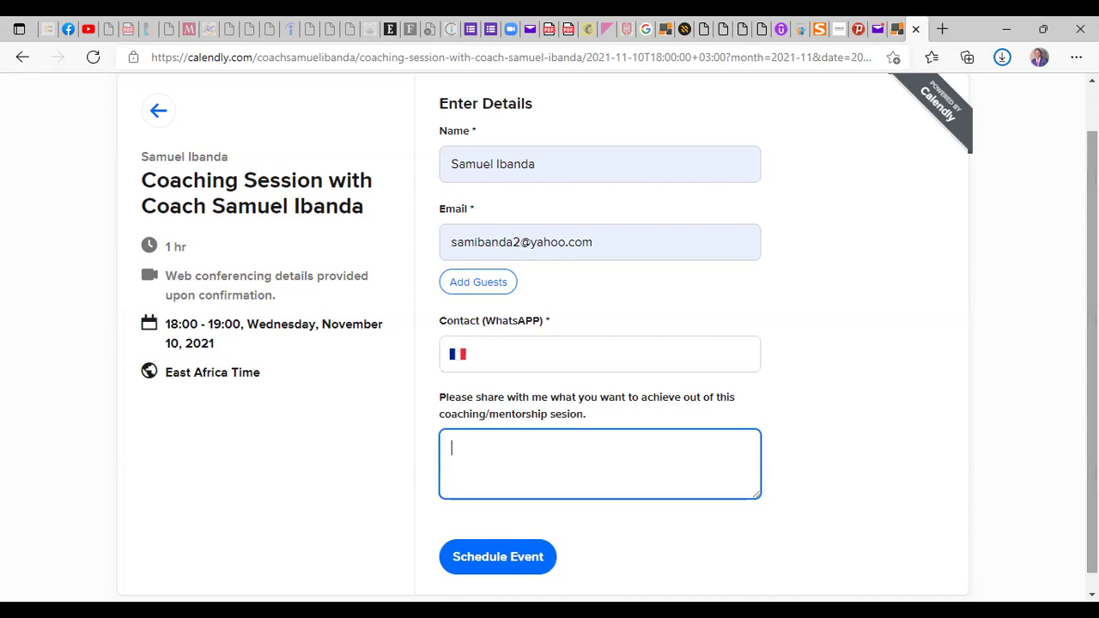
type("oooso")
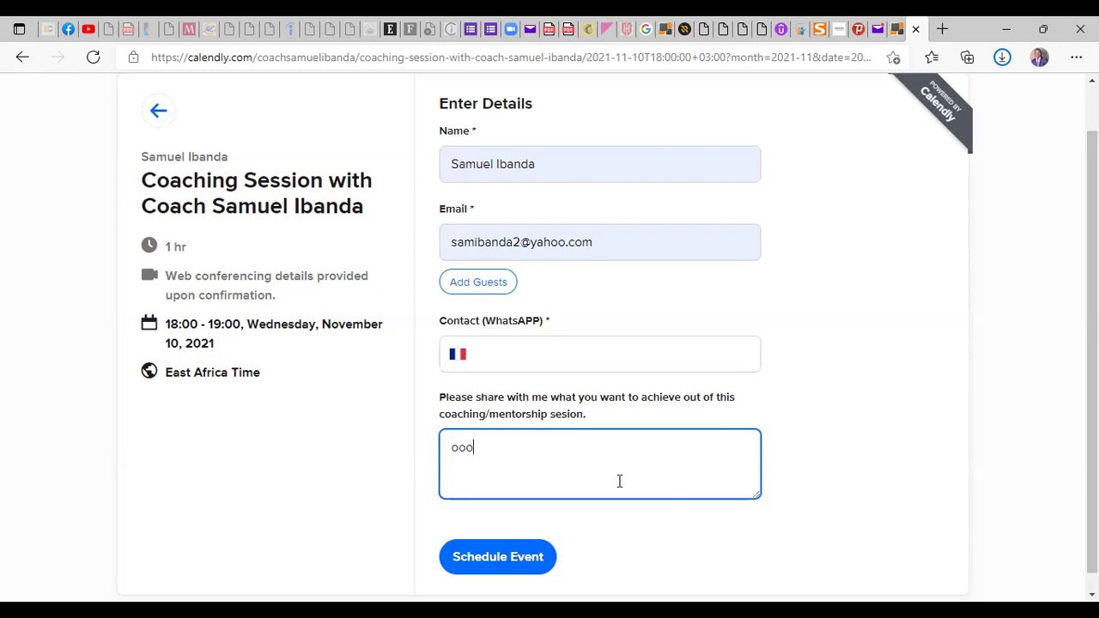
Correct the WhatsApp contact to a valid +256 Ugandan number after the format error
left_click(512, 367)
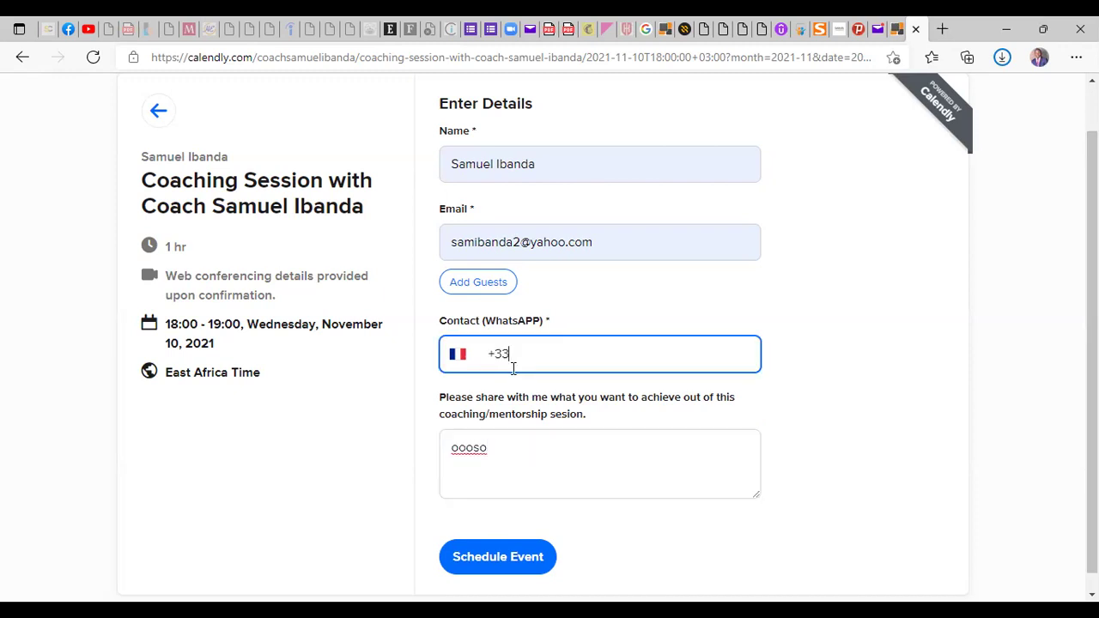
key("BackSpace")
key("BackSpace")
key("BackSpace")
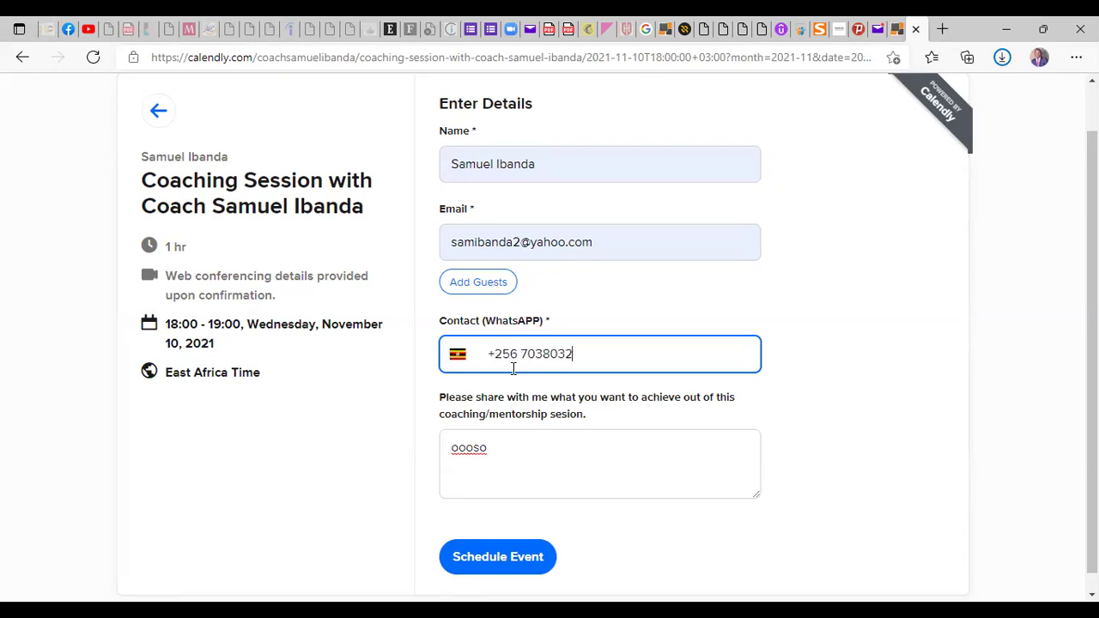
scroll(480, 447, "down", 1)
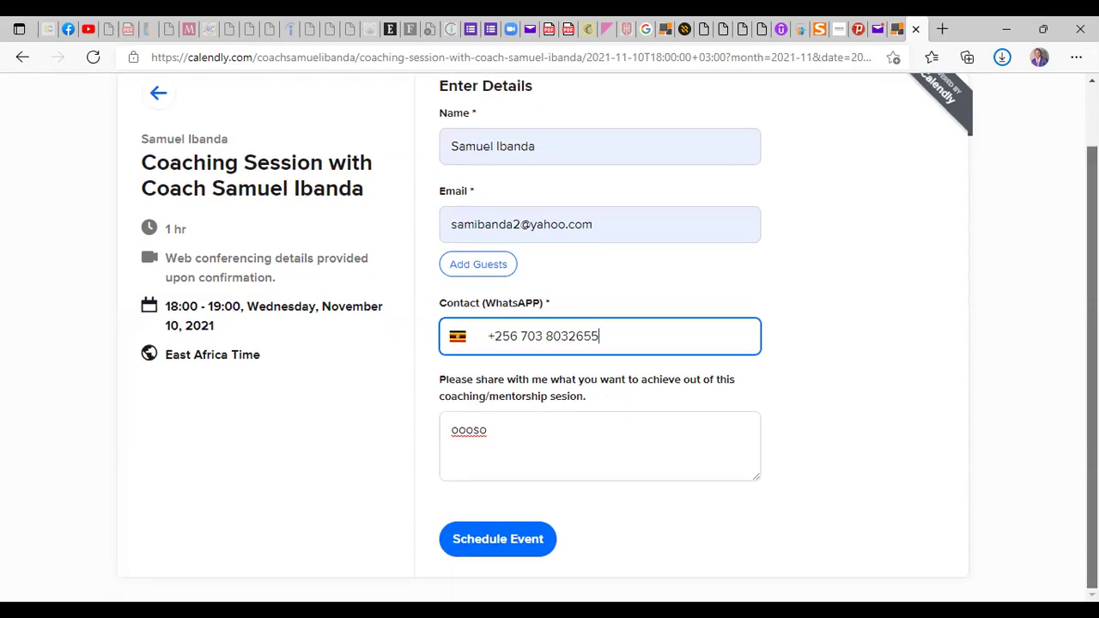
left_click(520, 551)
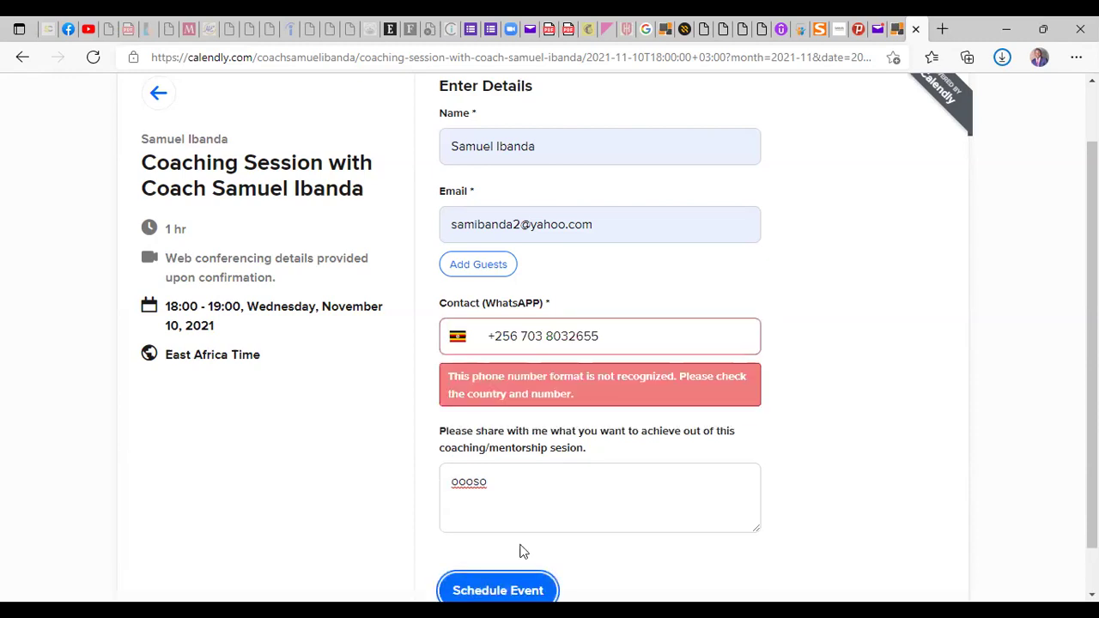
left_click(627, 333)
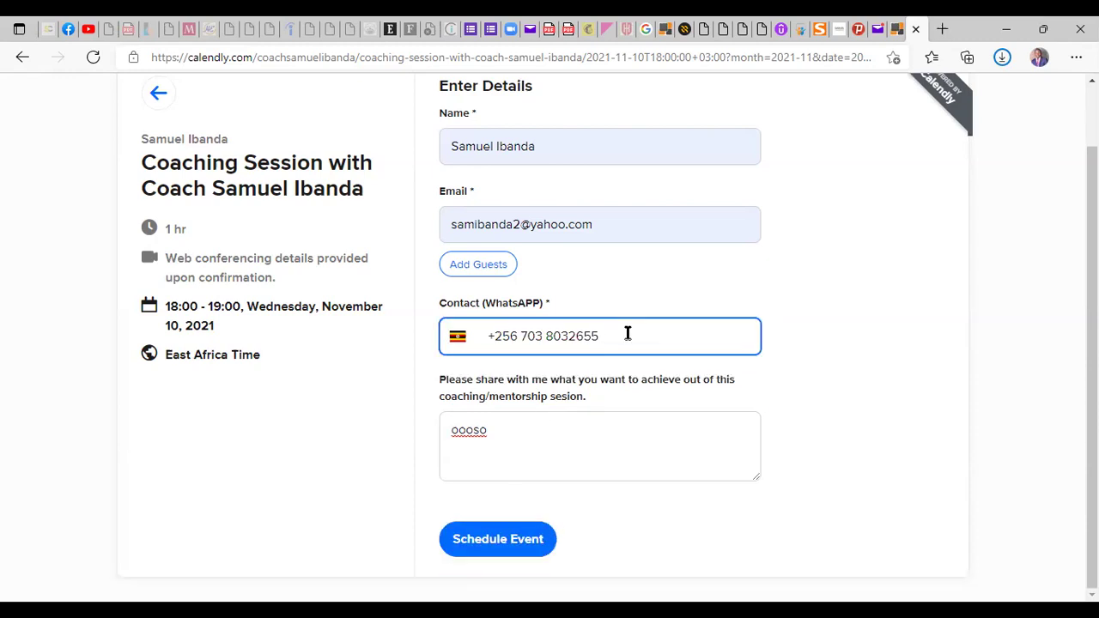
key("BackSpace")
key("BackSpace")
key("BackSpace")
type("55")
Replace the placeholder with 'Personal Finance', fixing the 'FInance' spelling
left_click(458, 438)
double_click(458, 438)
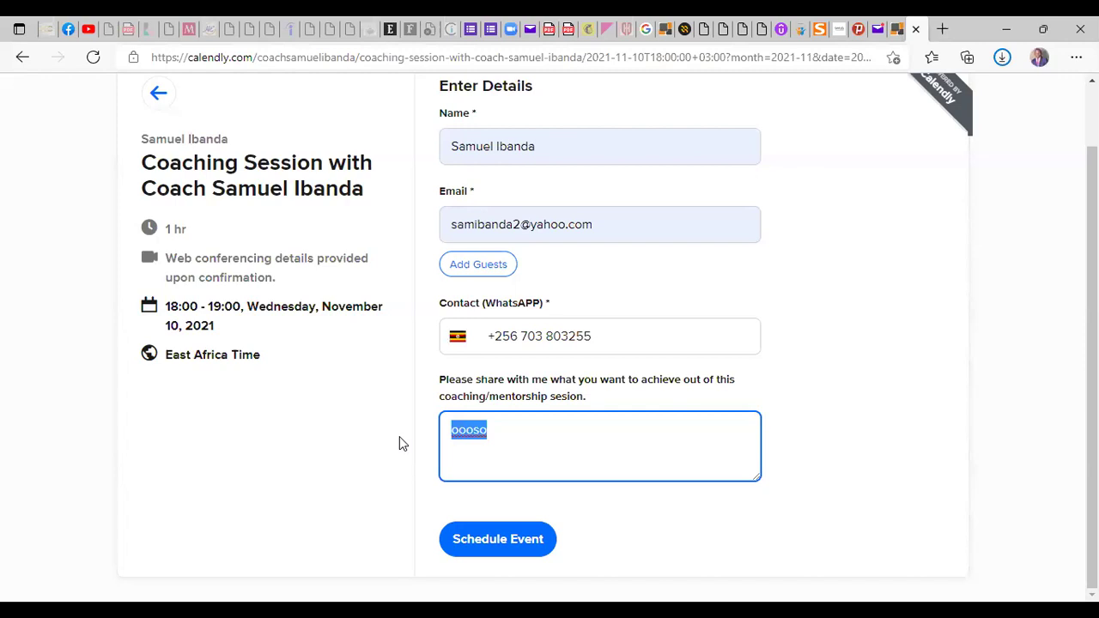
type("Personal FInance")
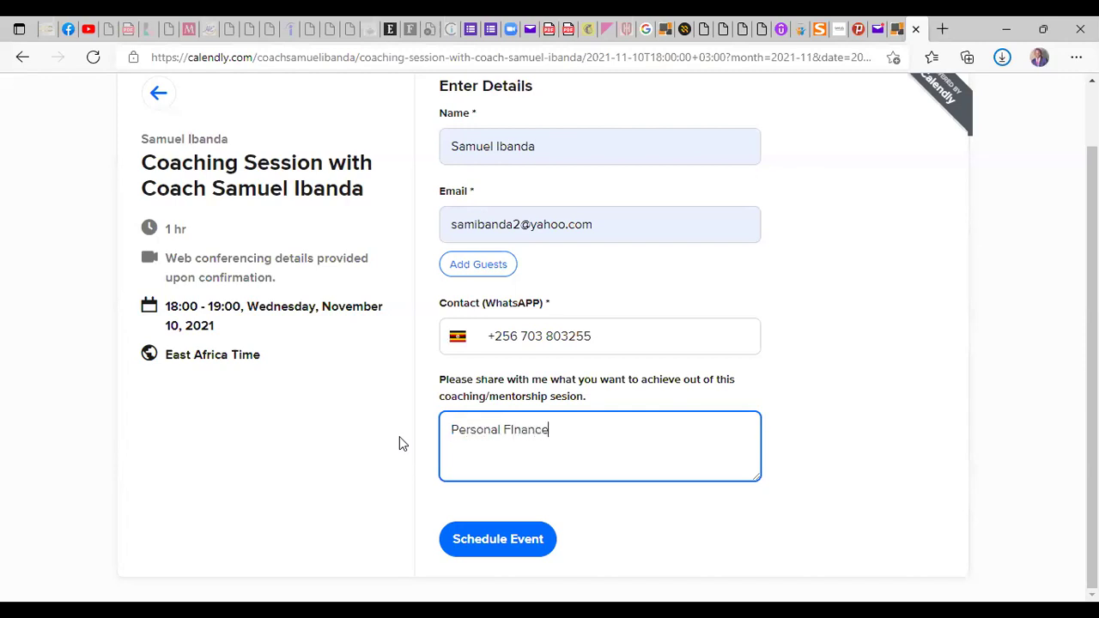
left_click(518, 432)
right_click(515, 431)
left_click(588, 67)
Schedule the coaching session and review the conferencing and email invitation notes
left_click(507, 539)
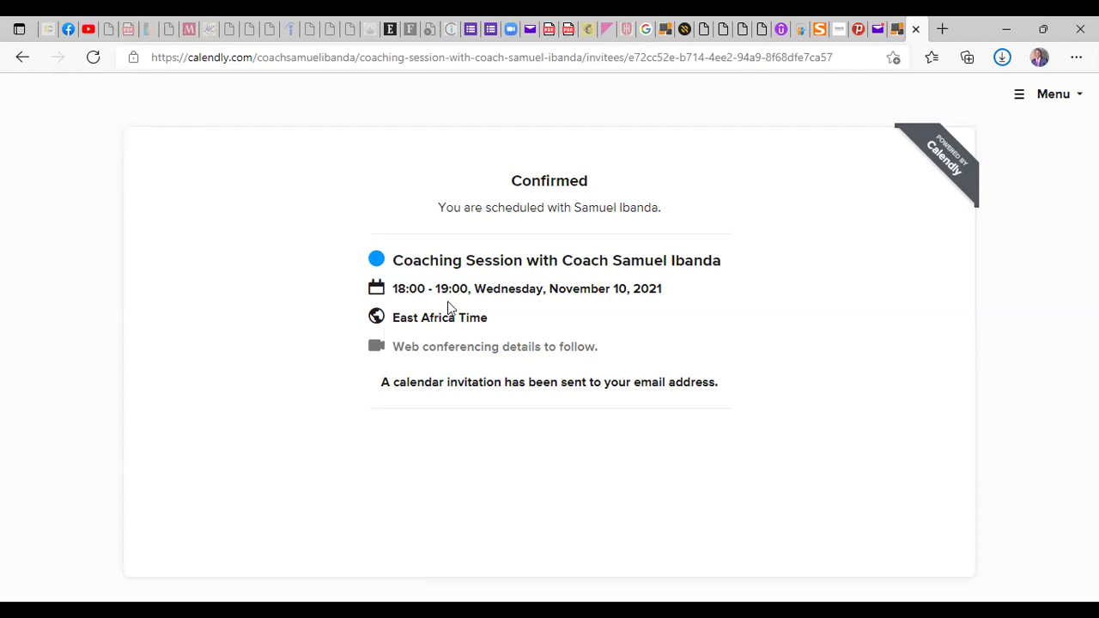
left_click_drag(509, 345, 419, 344)
left_click_drag(483, 383, 754, 385)
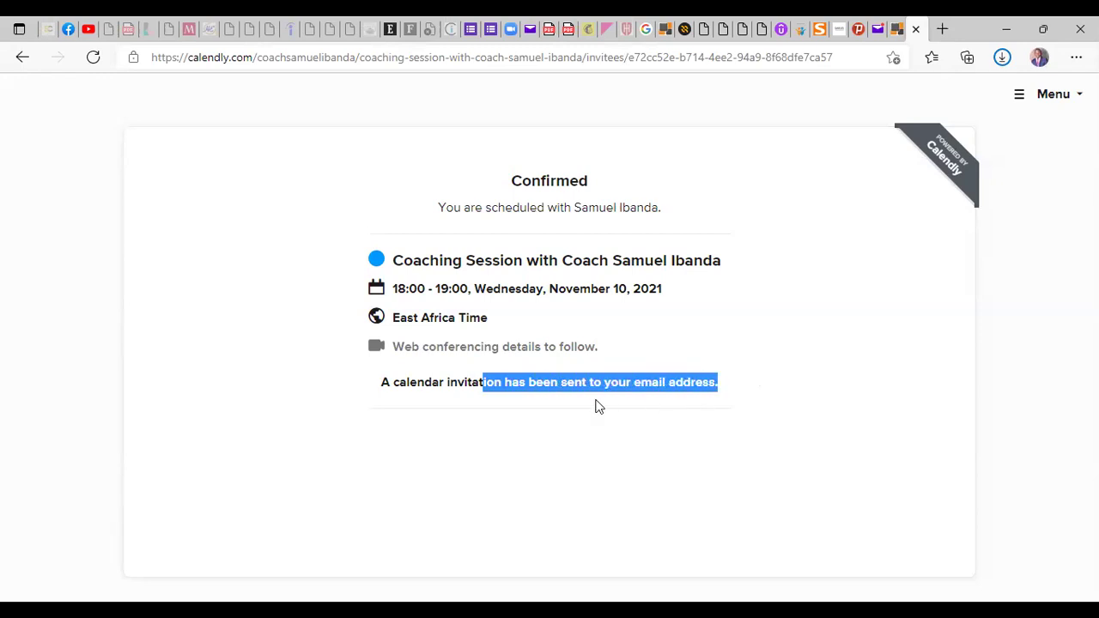
left_click(684, 400)
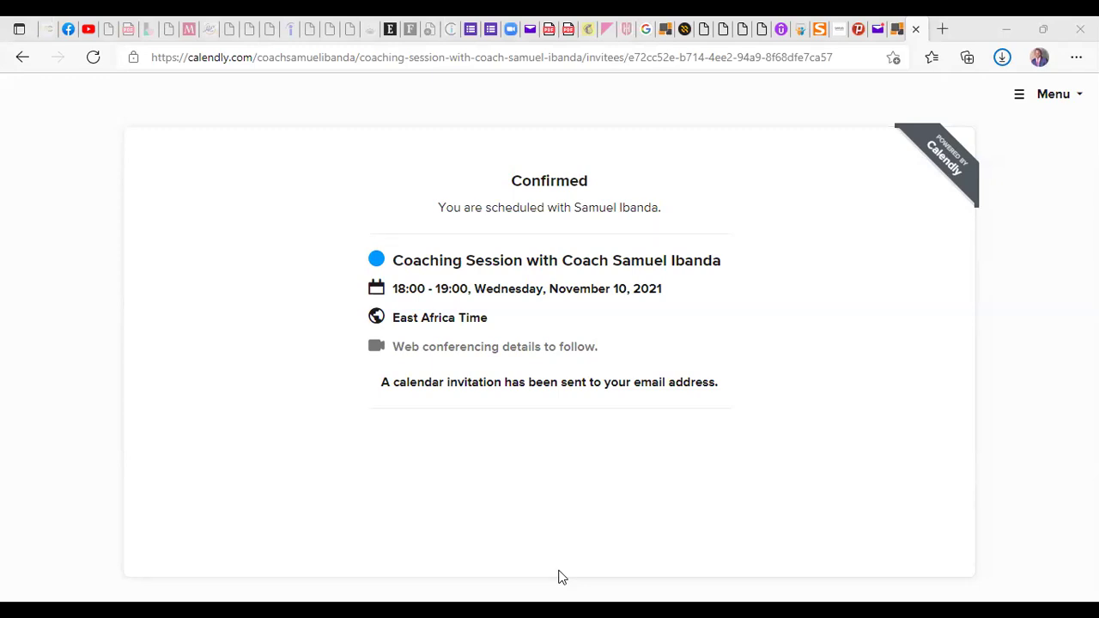
Switch back to PowerPoint and show slide 9, Leverage on Online Tools
key("alt+Tab")
left_click(129, 333)
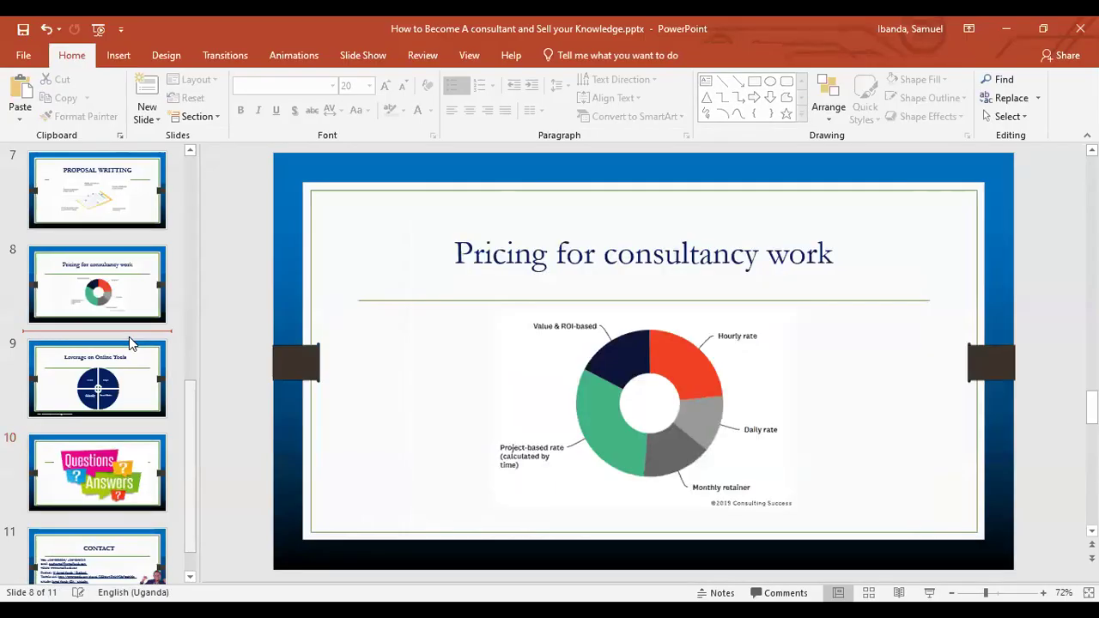
left_click(112, 444)
left_click(142, 385)
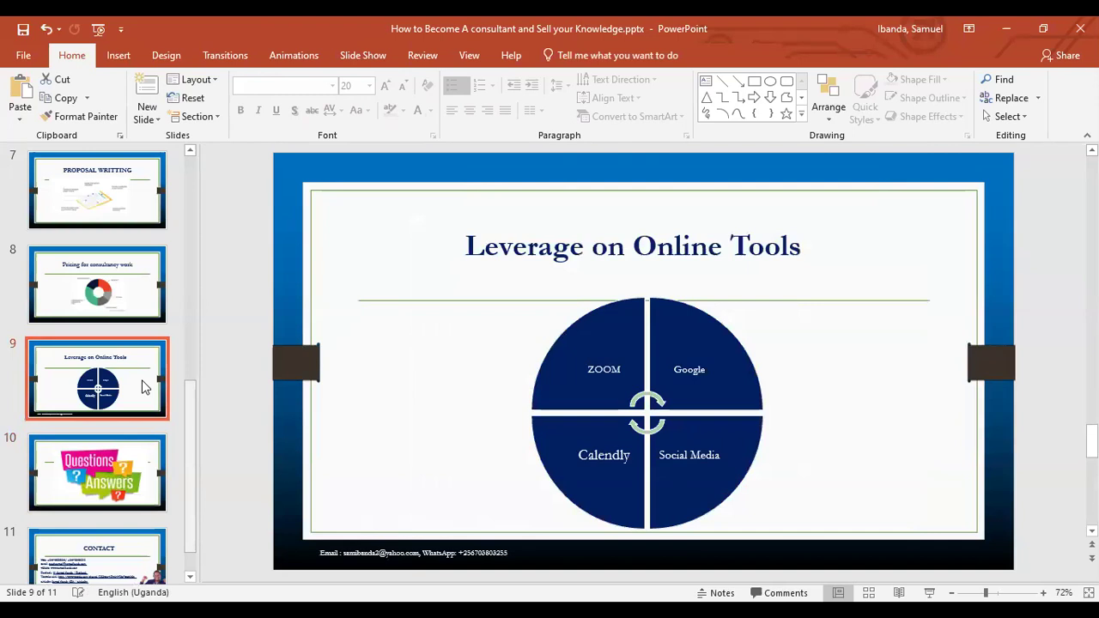